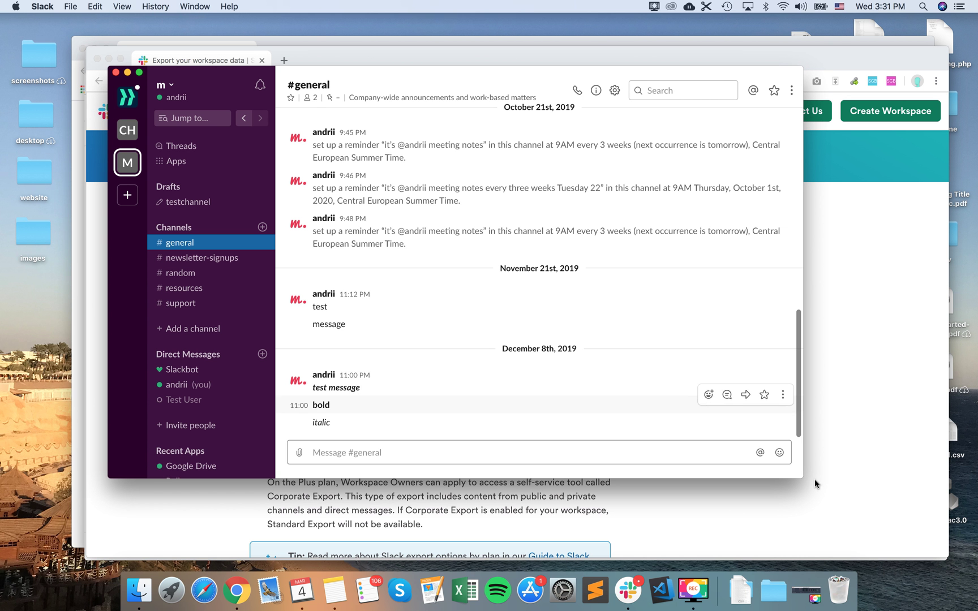
# Step: Enlarge the Slack window and open workspace 'm' settings through the Administration menu
pyautogui.moveTo(834, 509); pyautogui.dragTo(858, 533)
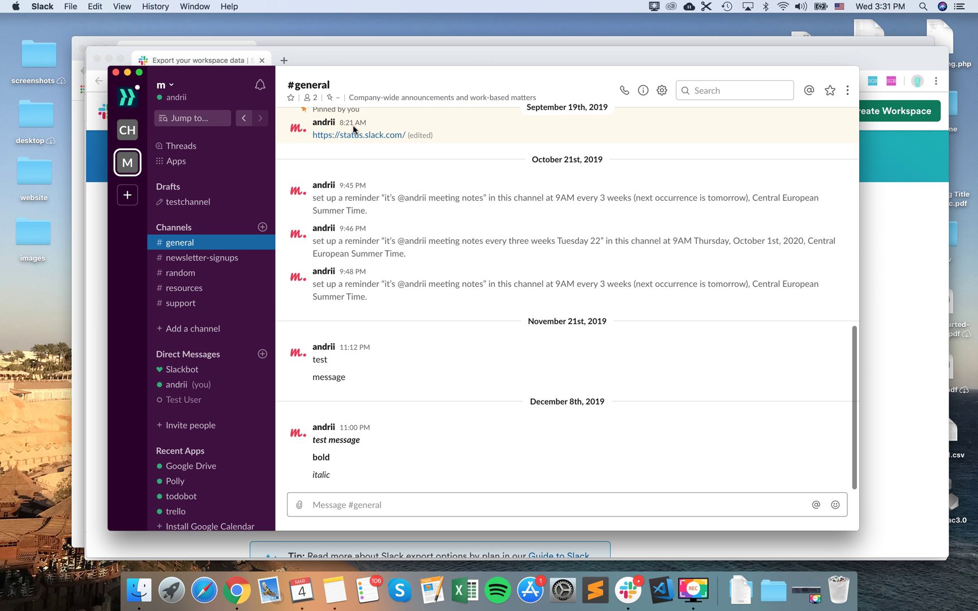
pyautogui.click(175, 88)
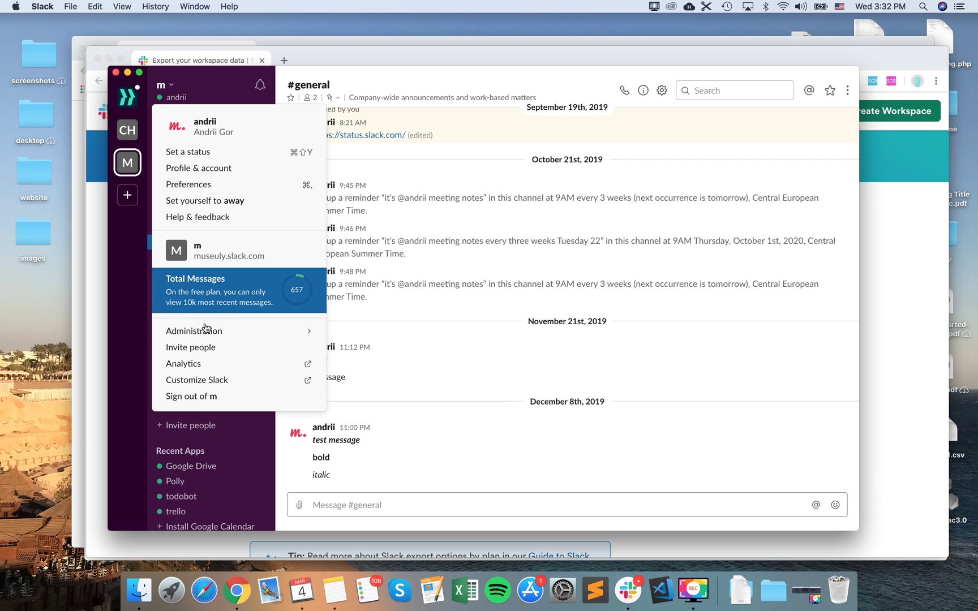
pyautogui.moveTo(206, 331)
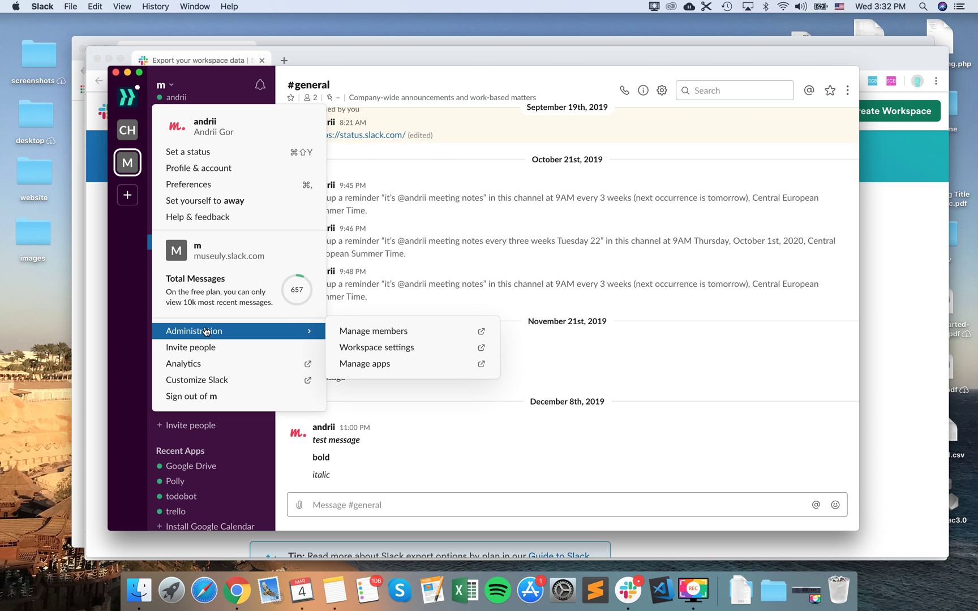
pyautogui.click(372, 349)
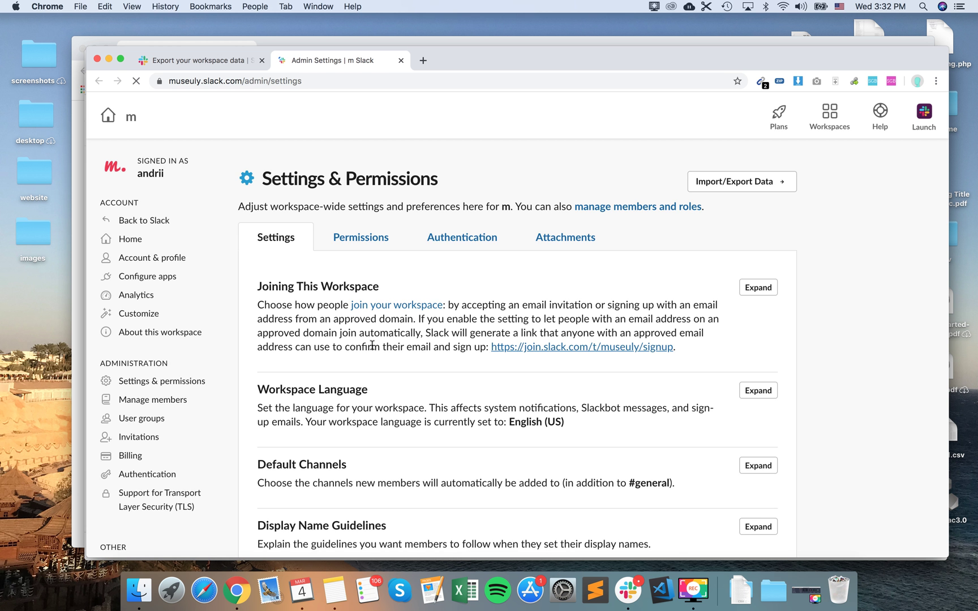
# Step: Scroll Settings & Permissions and go to the Import/Export Data page
pyautogui.scroll(-1, 372, 346)
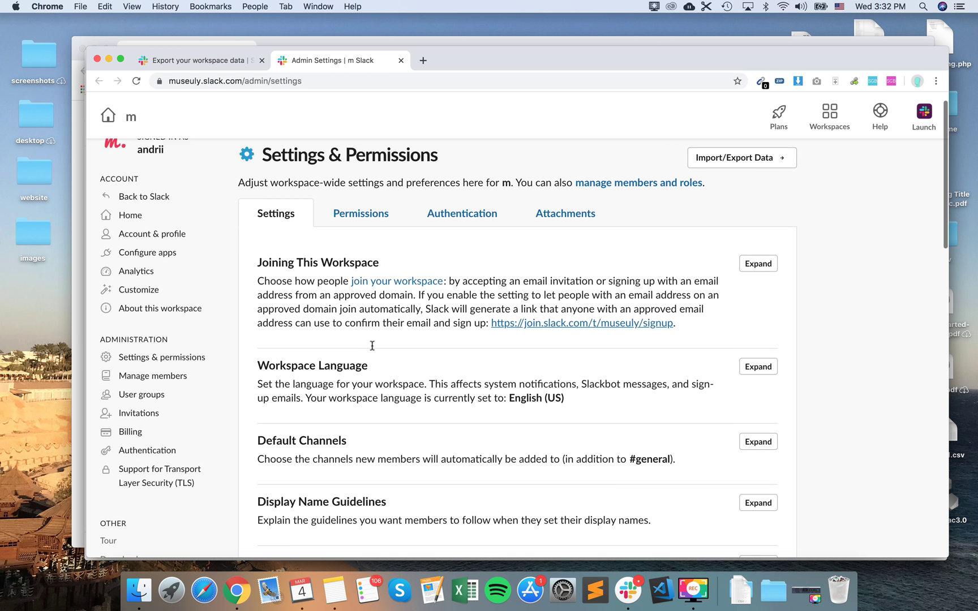
pyautogui.scroll(-2, 372, 346)
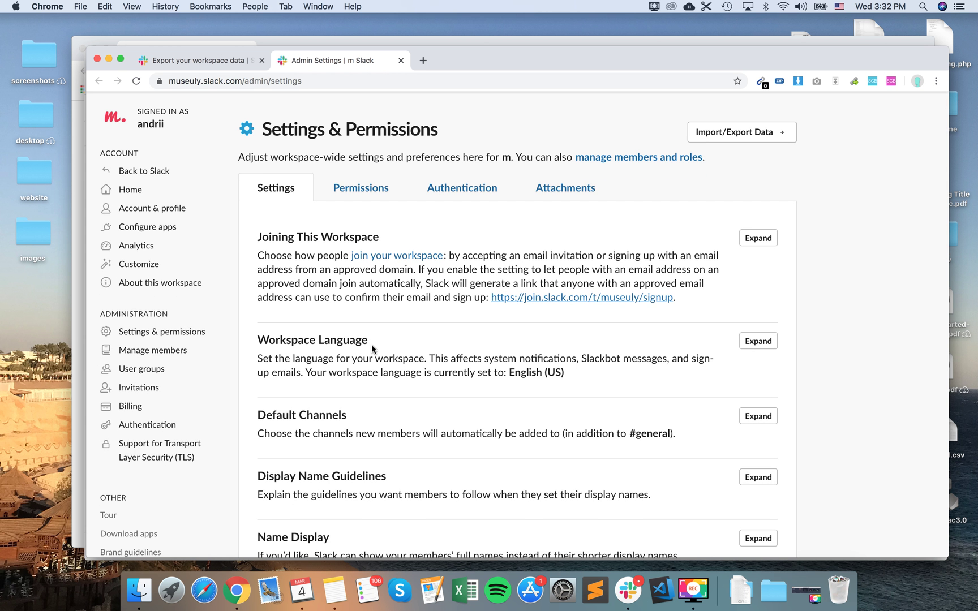
pyautogui.click(743, 136)
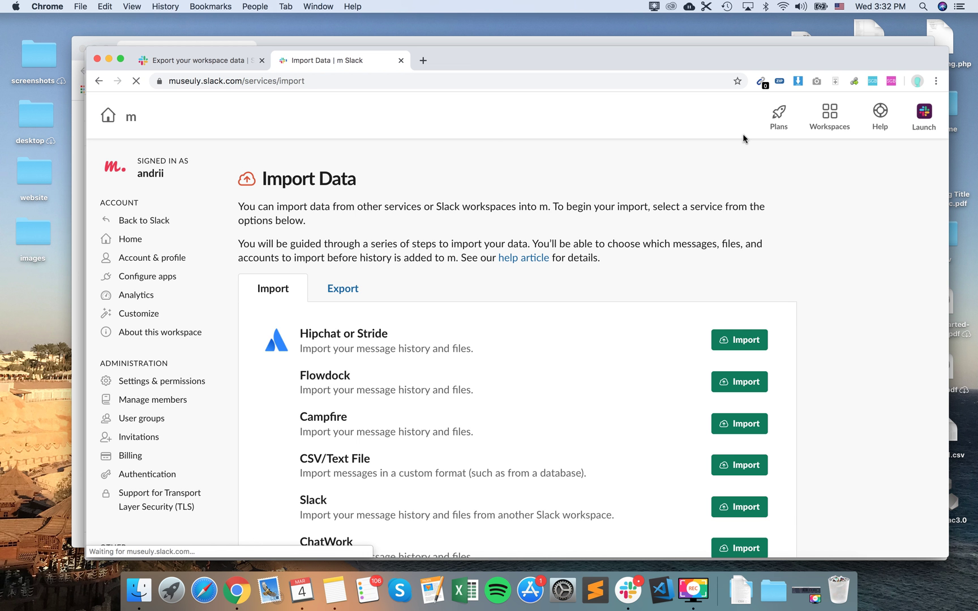
# Step: Switch to the Export tab and highlight 'Standard Export' in its description
pyautogui.click(352, 289)
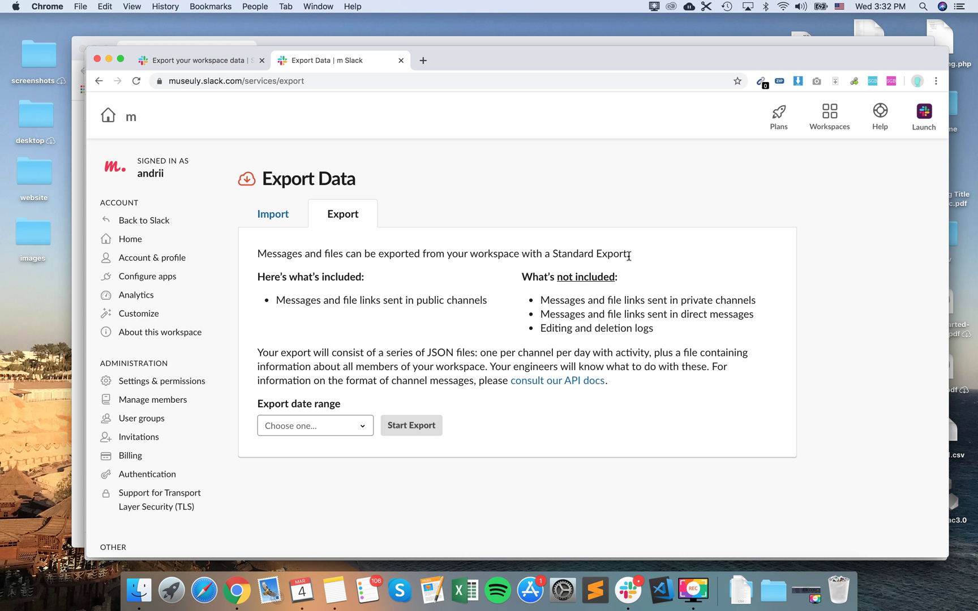
pyautogui.moveTo(628, 256); pyautogui.dragTo(553, 255)
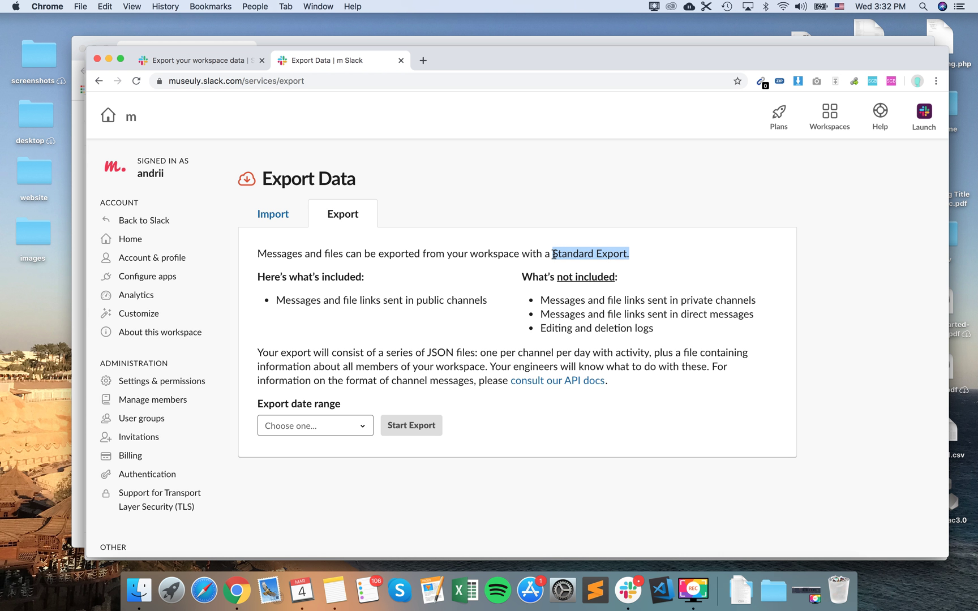
# Step: Set the export date range to Entire workspace history and start the export
pyautogui.click(330, 428)
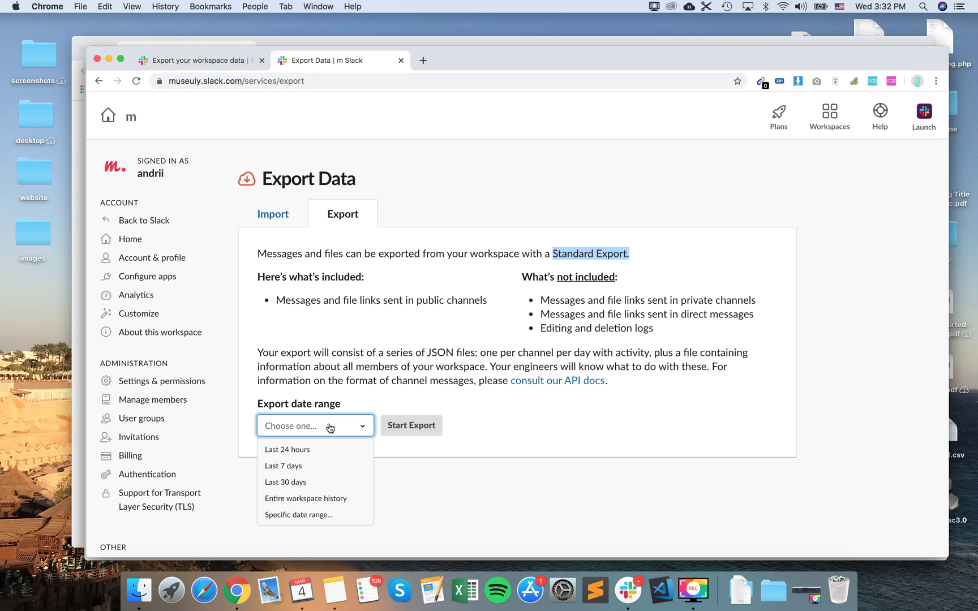
pyautogui.click(331, 498)
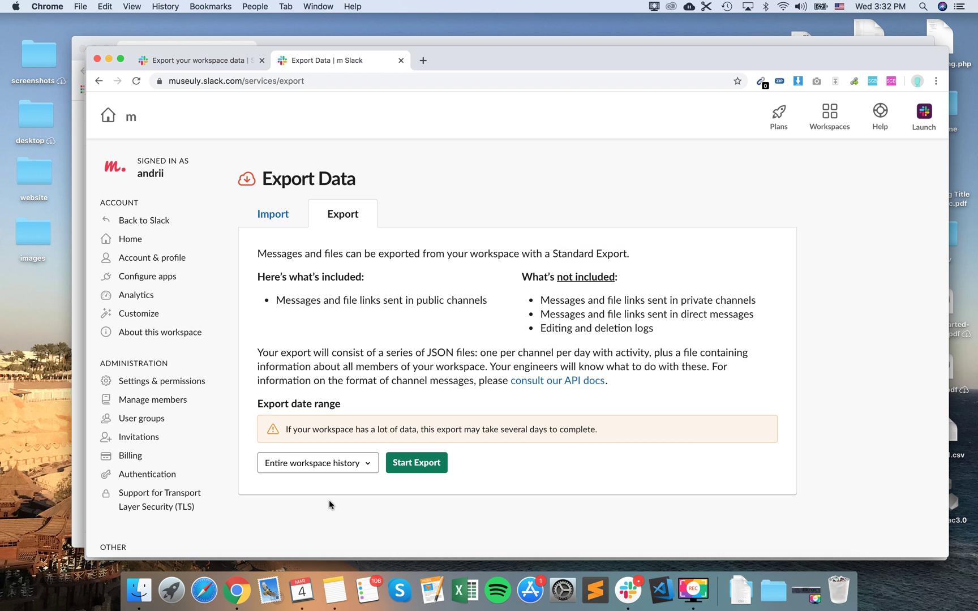
pyautogui.click(423, 469)
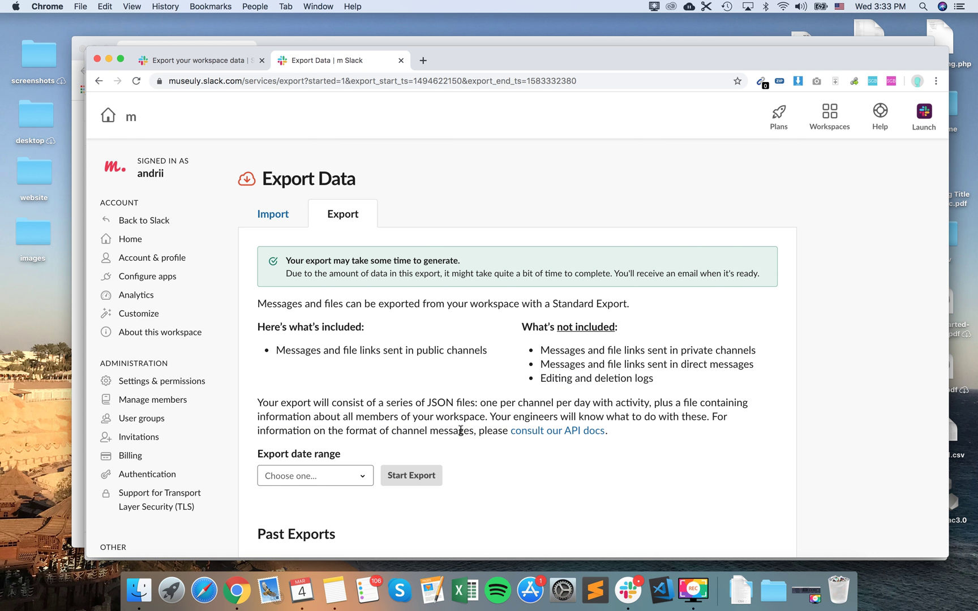
# Step: Scroll to Past Exports and wait for Slackbot's export-completed notification
pyautogui.scroll(-3, 460, 430)
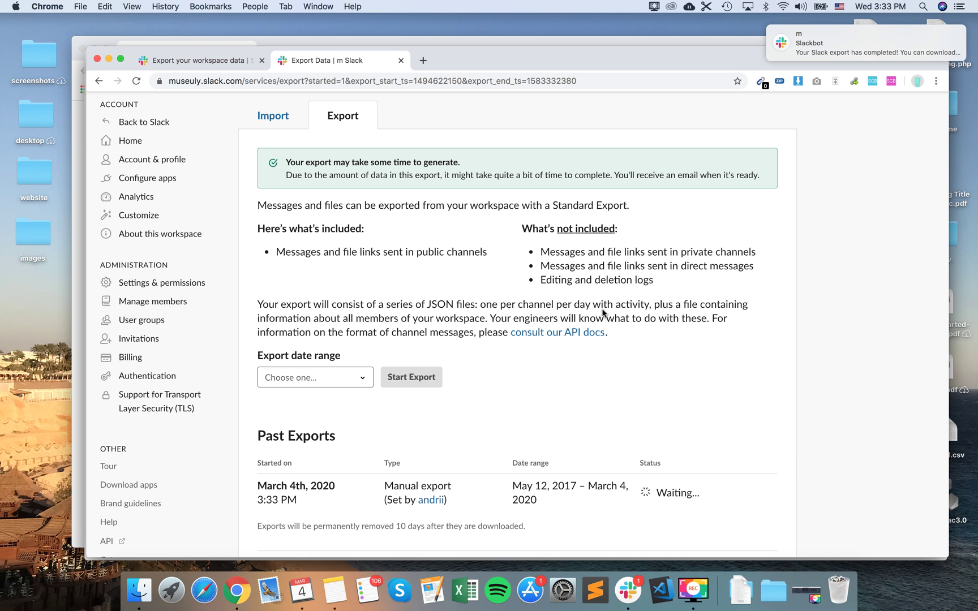
pyautogui.moveTo(830, 46)
# Step: Open the Slackbot notice, reload the Export page, and download the ready 101 KB archive
pyautogui.click(850, 40)
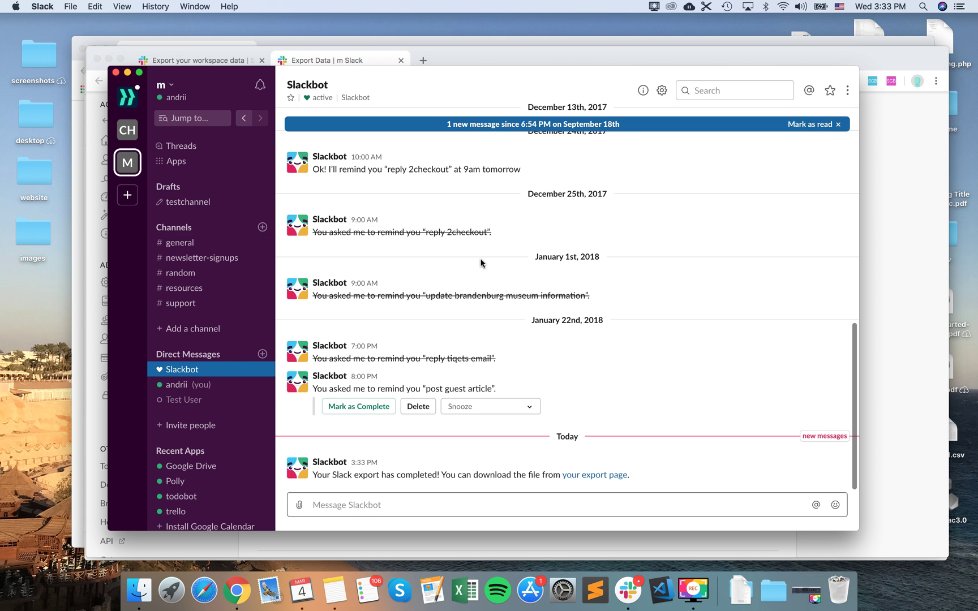
pyautogui.click(592, 479)
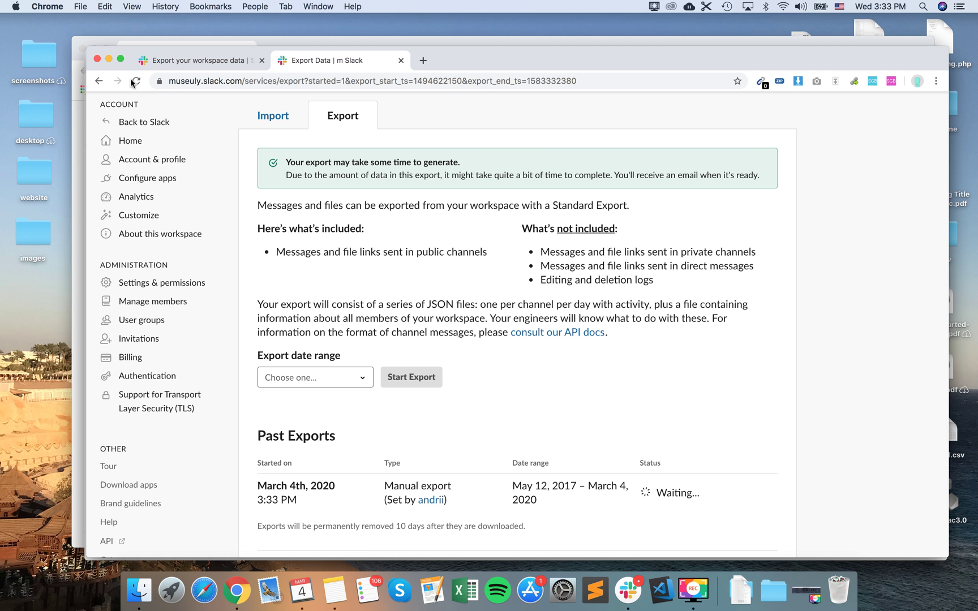
pyautogui.click(137, 82)
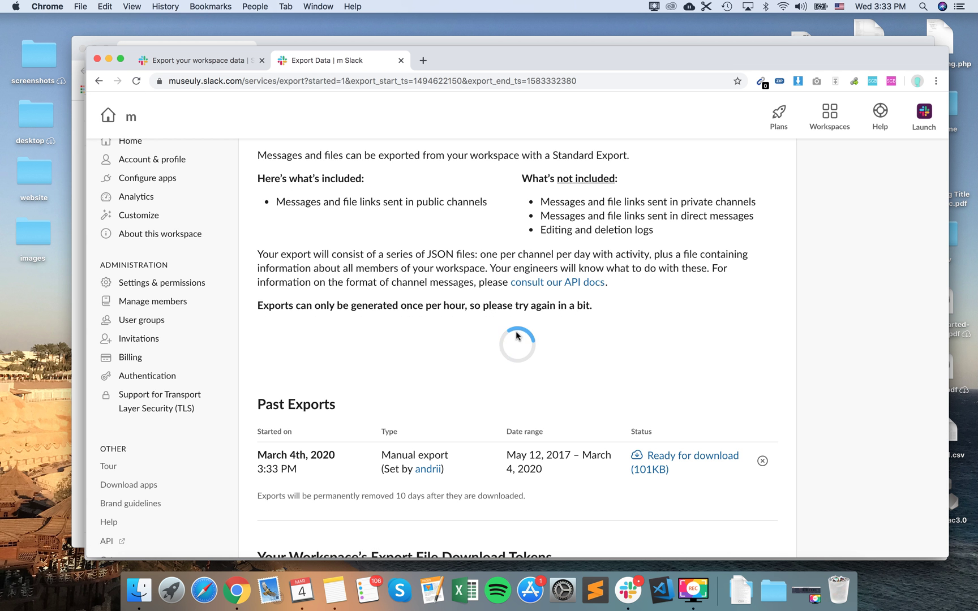
pyautogui.click(677, 467)
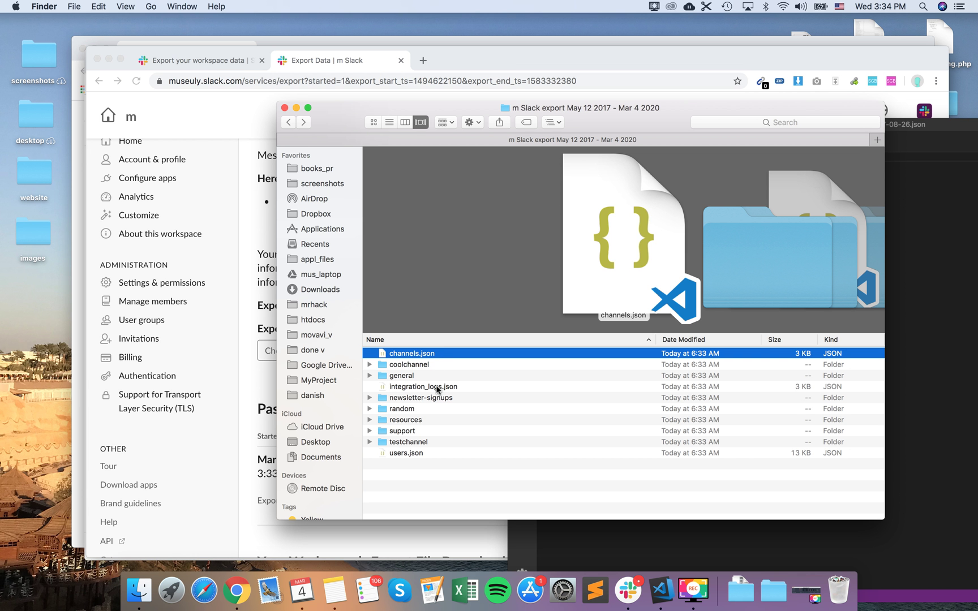
# Step: Open the export's general channel folder and bring forward 2017-08-26.json in the editor
pyautogui.click(421, 377)
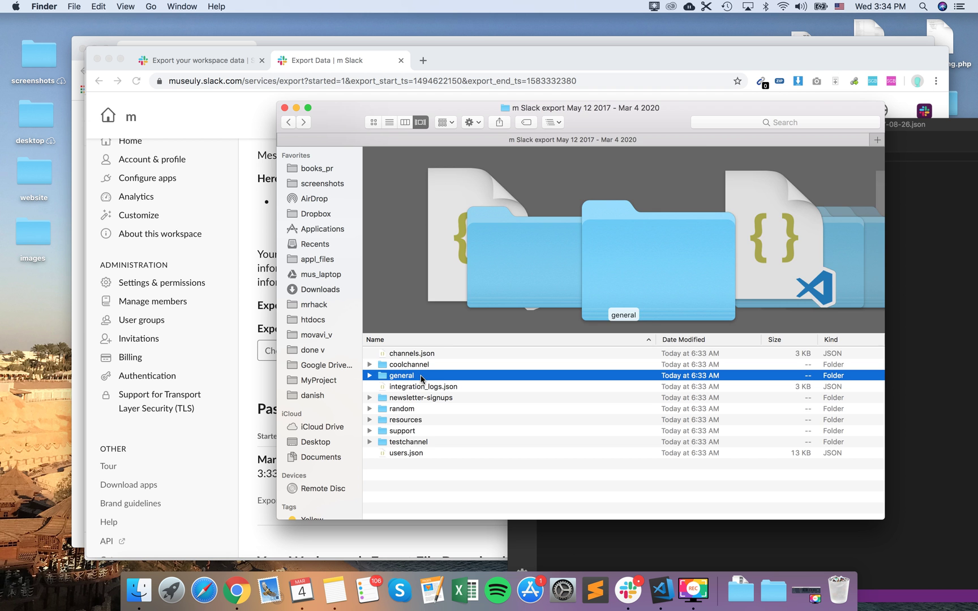
pyautogui.doubleClick(421, 376)
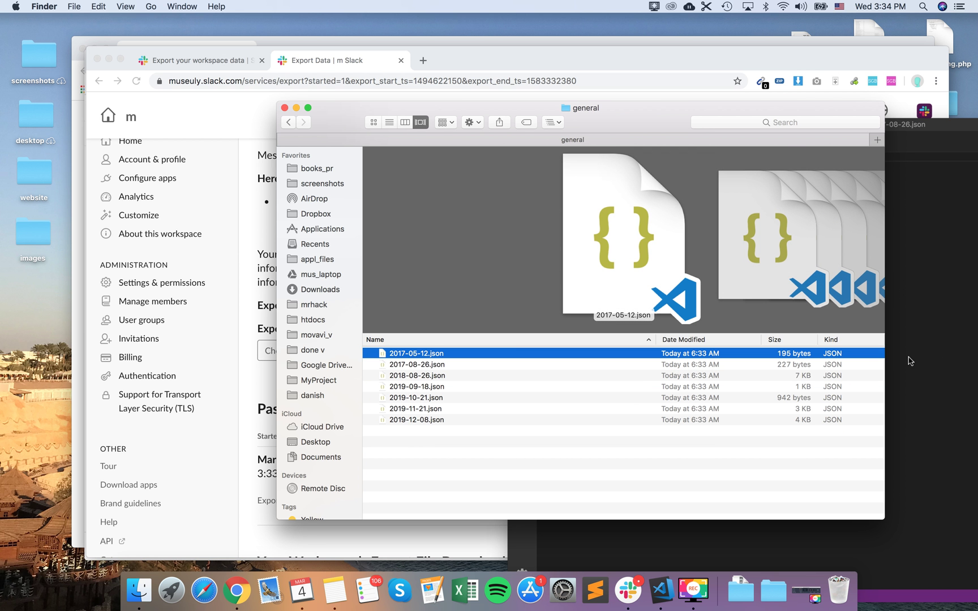
pyautogui.click(917, 303)
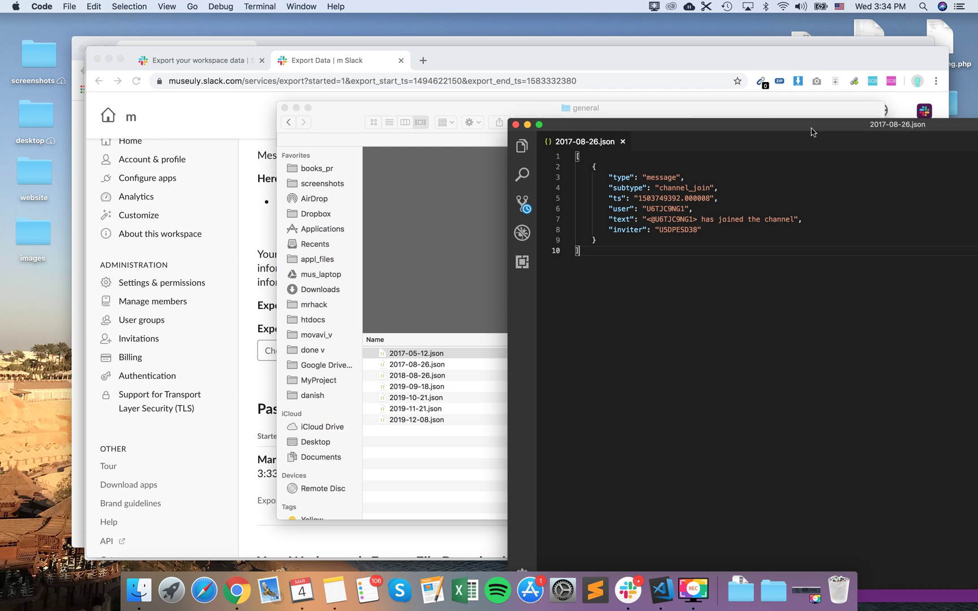
# Step: Move the VS Code window showing 2017-08-26.json, then return to Finder's general folder
pyautogui.moveTo(778, 117); pyautogui.dragTo(723, 80)
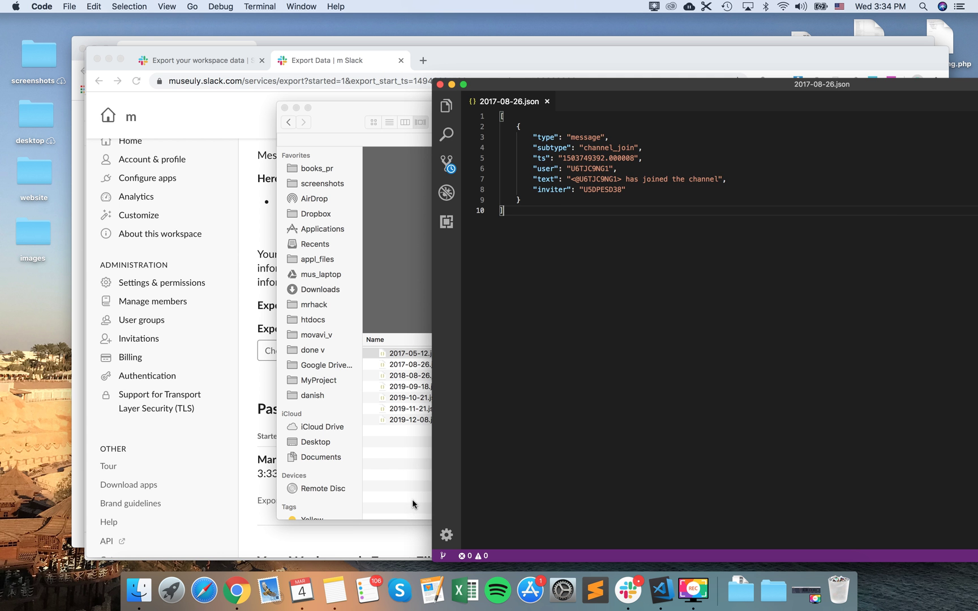
pyautogui.click(400, 464)
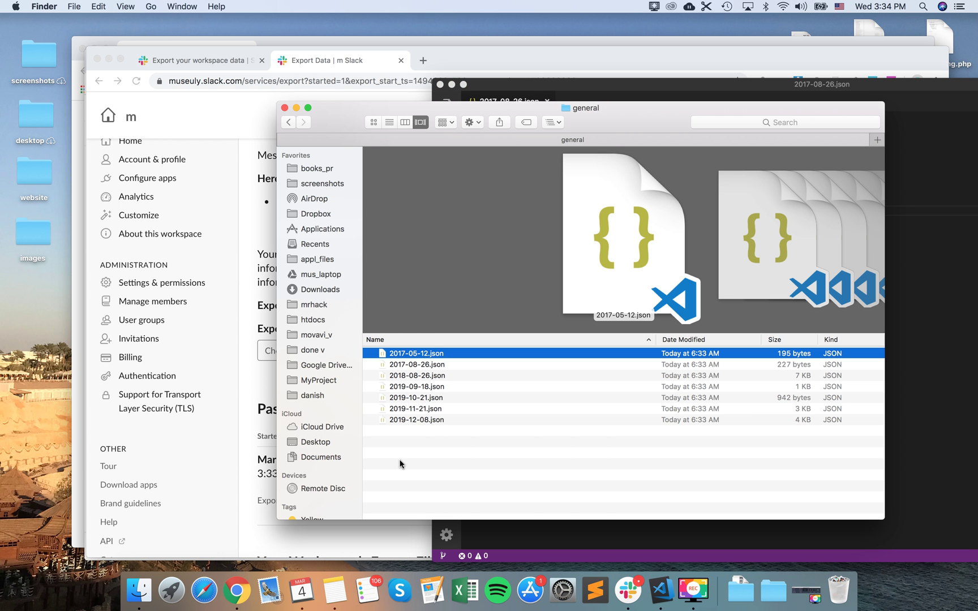
# Step: In Chrome's 'Export your workspace data' article, scroll down to Apply for Corporate Export
pyautogui.click(183, 63)
pyautogui.click(182, 63)
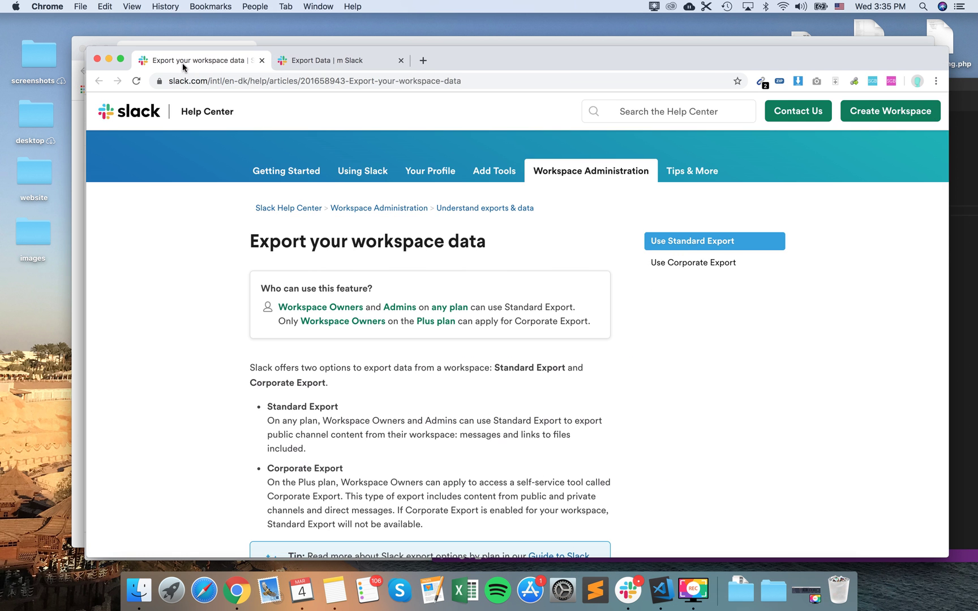
pyautogui.scroll(-2, 465, 341)
pyautogui.scroll(-1, 465, 341)
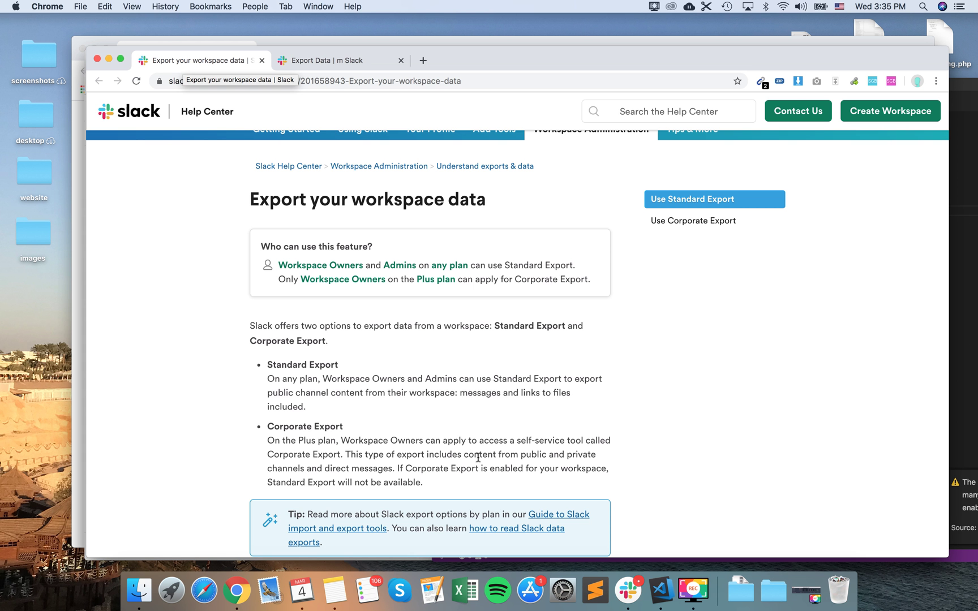
pyautogui.scroll(-1, 478, 457)
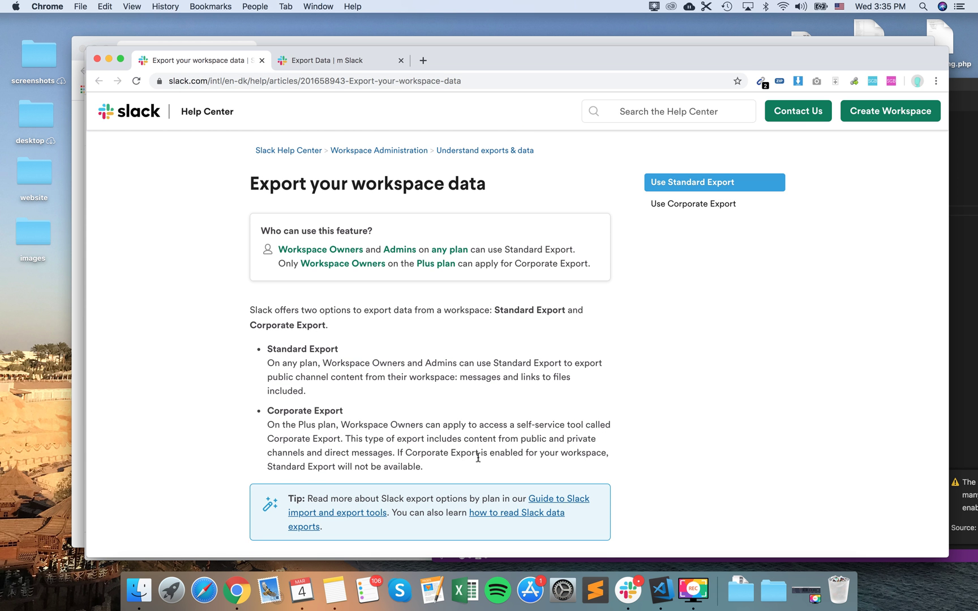
pyautogui.scroll(-5, 478, 457)
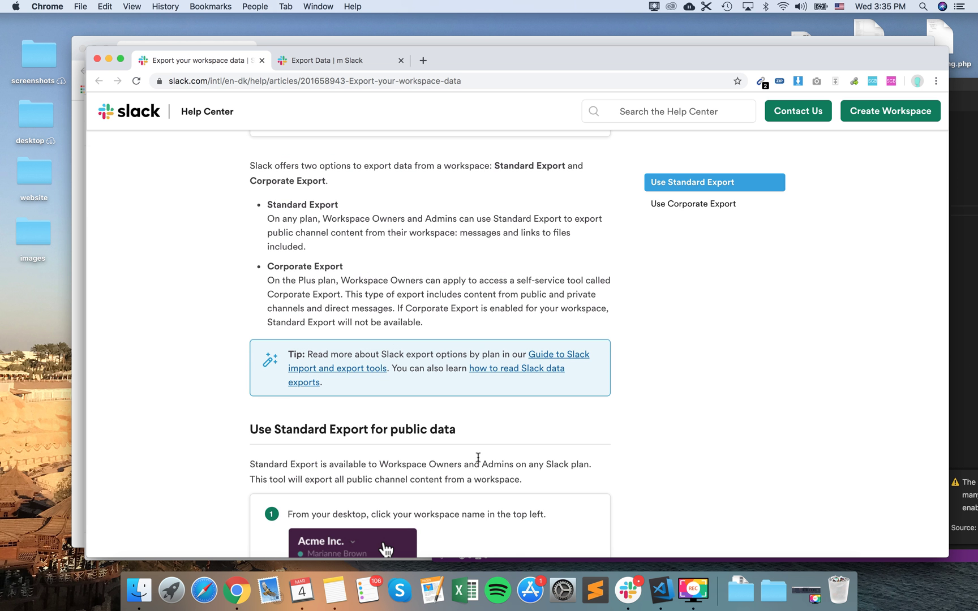
pyautogui.scroll(-10, 478, 461)
pyautogui.scroll(-5, 479, 460)
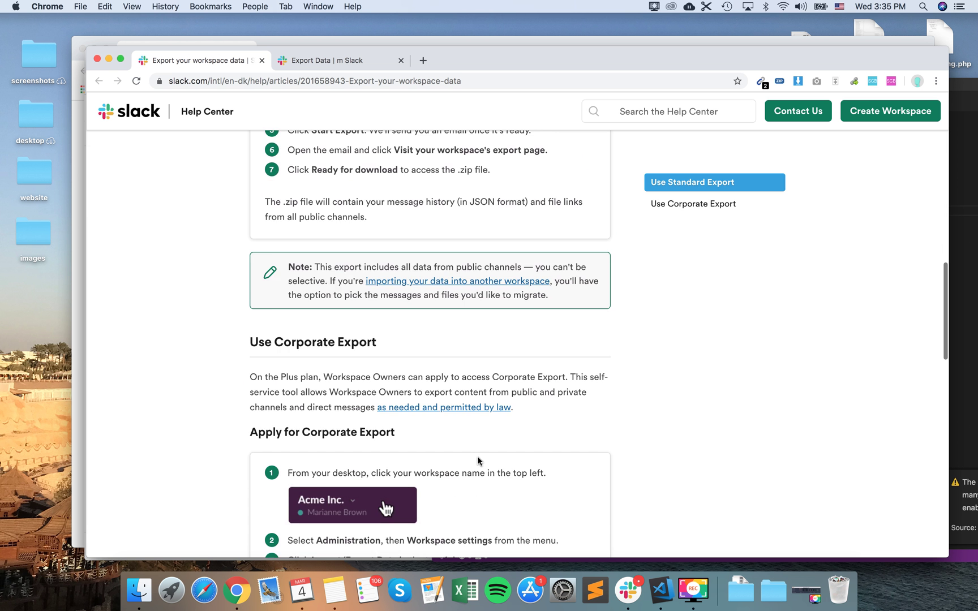